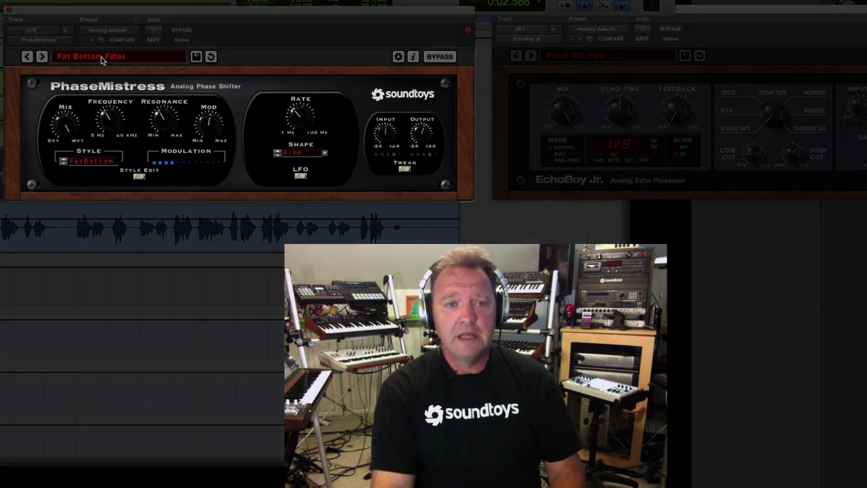
Step: Load the Fat Bottom Filter preset in PhaseMistress on the GTR guitar track
{"action": "left_click", "coordinate": [102, 60]}
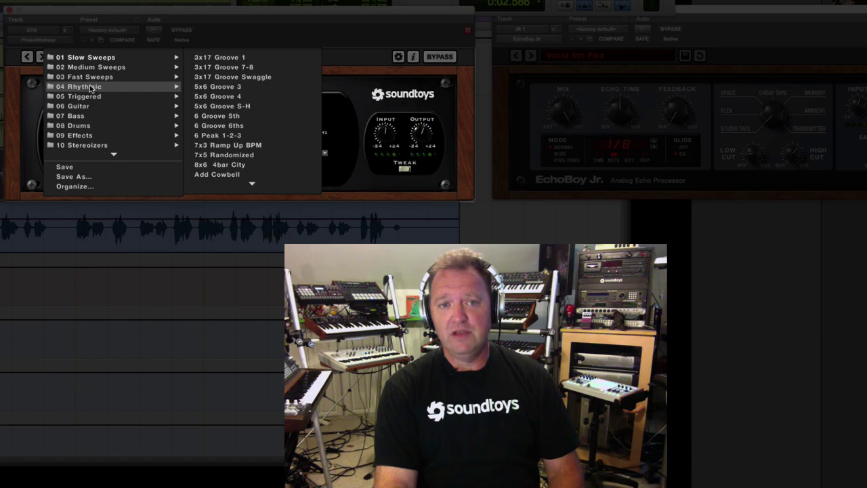
{"action": "mouse_move", "coordinate": [78, 107]}
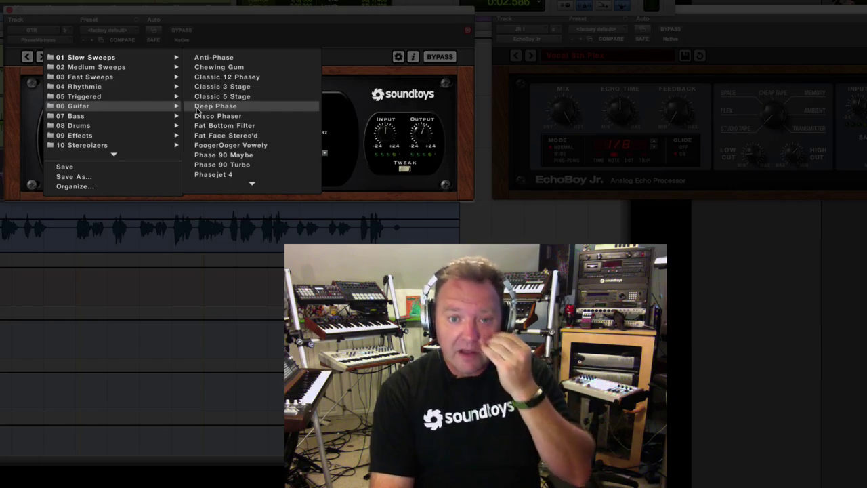
{"action": "left_click", "coordinate": [203, 126]}
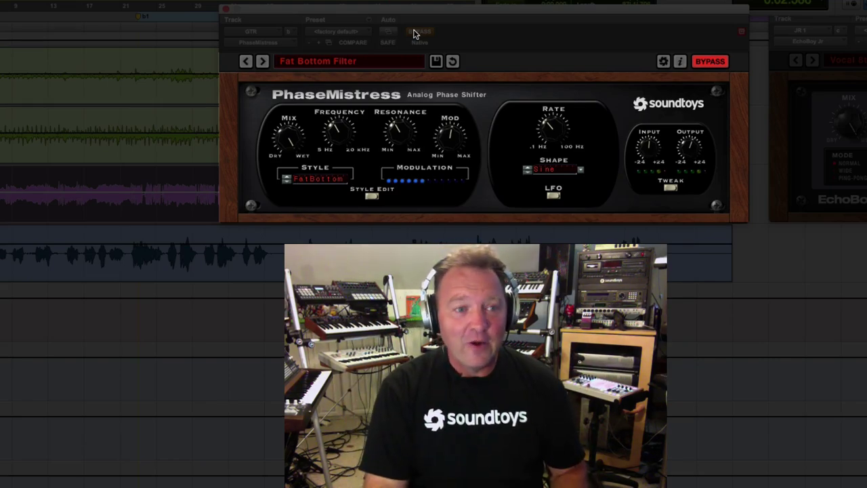
Step: Un-bypass PhaseMistress so the Fat Bottom Filter phaser is heard on the guitar
{"action": "left_click", "coordinate": [418, 32]}
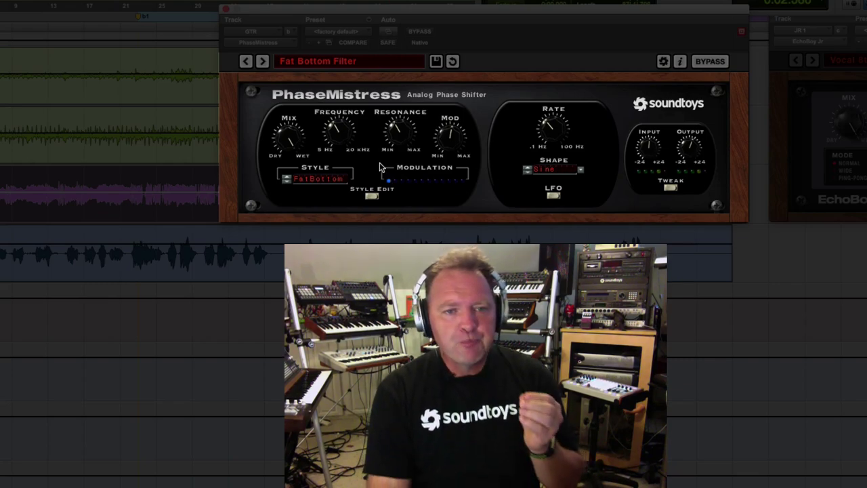
Step: Expand the Style Edit area to show the Style Presets grid for FatBottom
{"action": "left_click", "coordinate": [372, 197]}
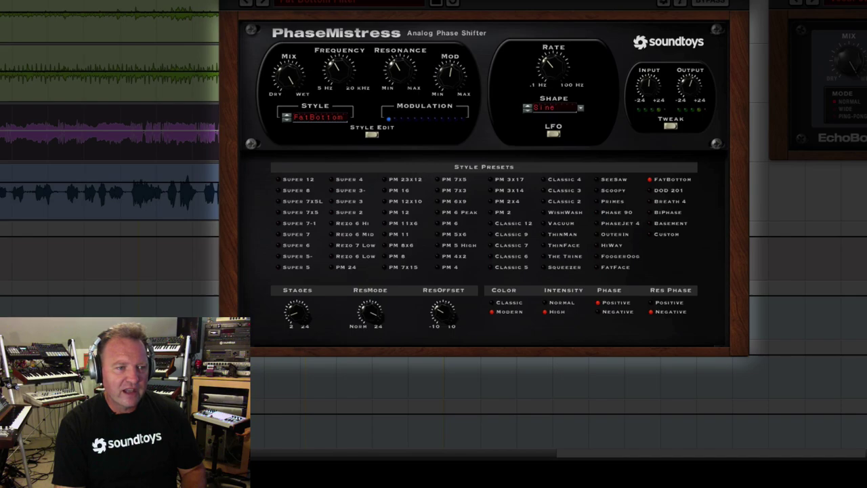
{"action": "left_click", "coordinate": [336, 267]}
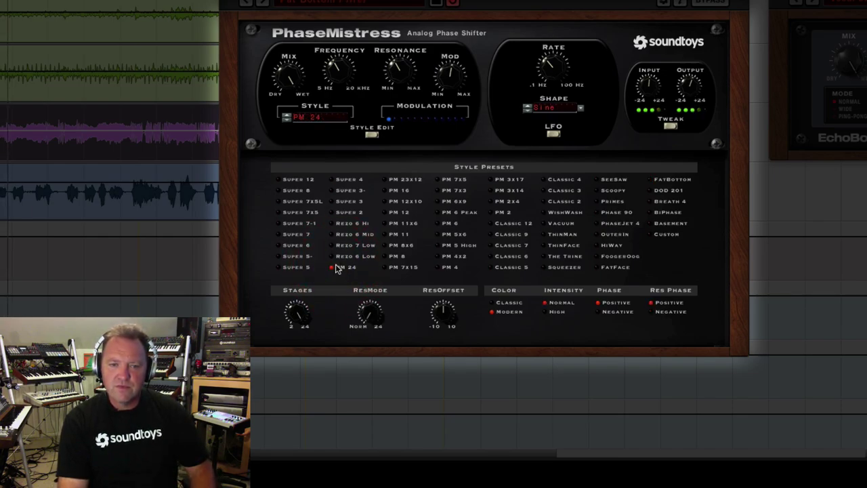
{"action": "left_click", "coordinate": [504, 248]}
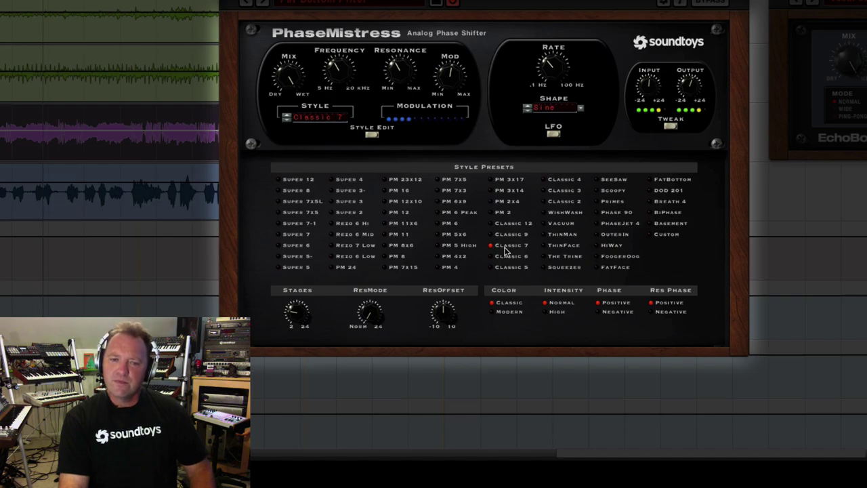
{"action": "left_click", "coordinate": [561, 245]}
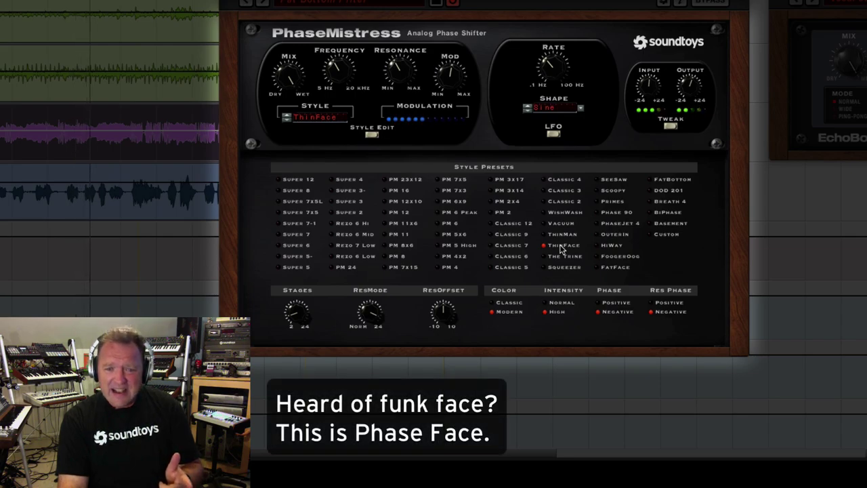
{"action": "left_click", "coordinate": [615, 258]}
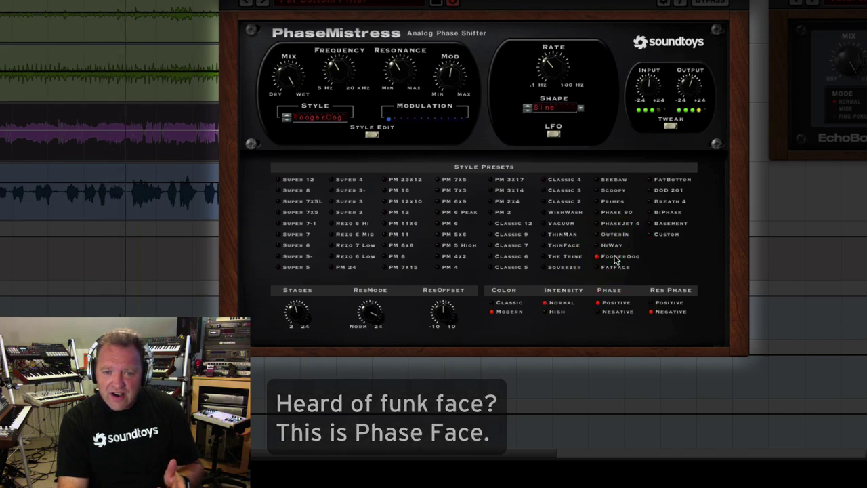
{"action": "left_click", "coordinate": [668, 180]}
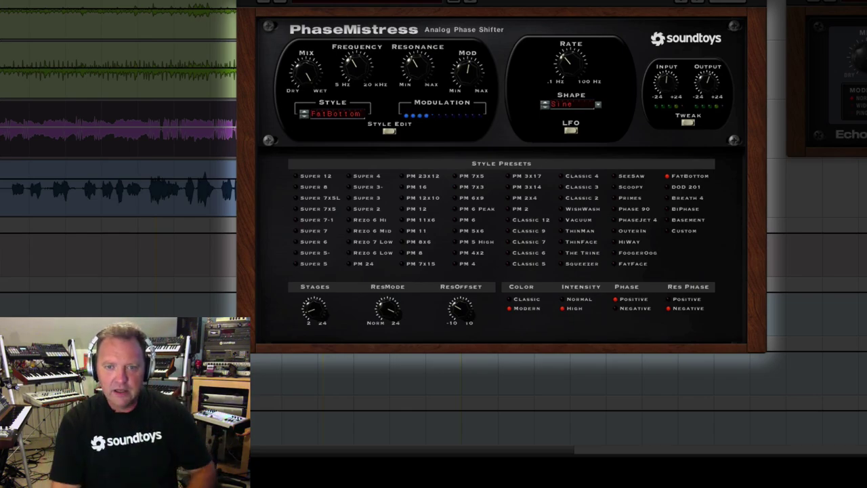
{"action": "left_click", "coordinate": [689, 124]}
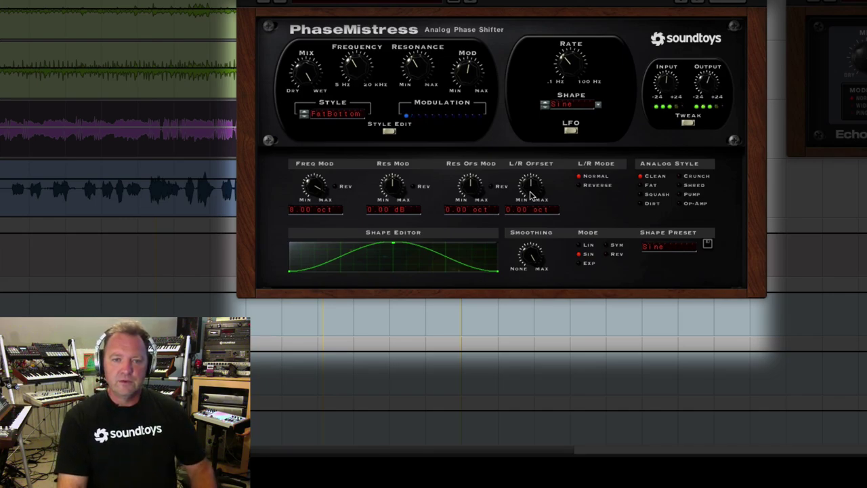
Step: Sweep L/R Offset up to 2.00 oct, settle at -2.00 oct, then return to the style presets
{"action": "left_click_drag", "start_coordinate": [531, 194], "coordinate": [562, 155]}
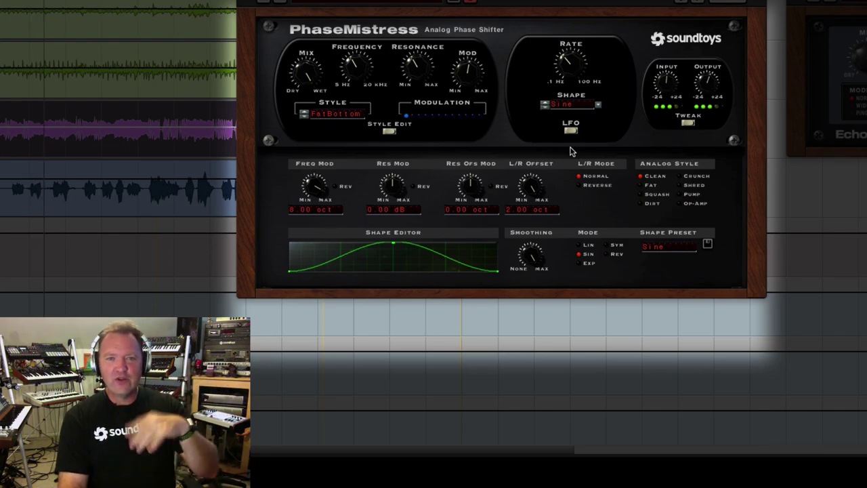
{"action": "left_click_drag", "start_coordinate": [532, 187], "coordinate": [520, 196]}
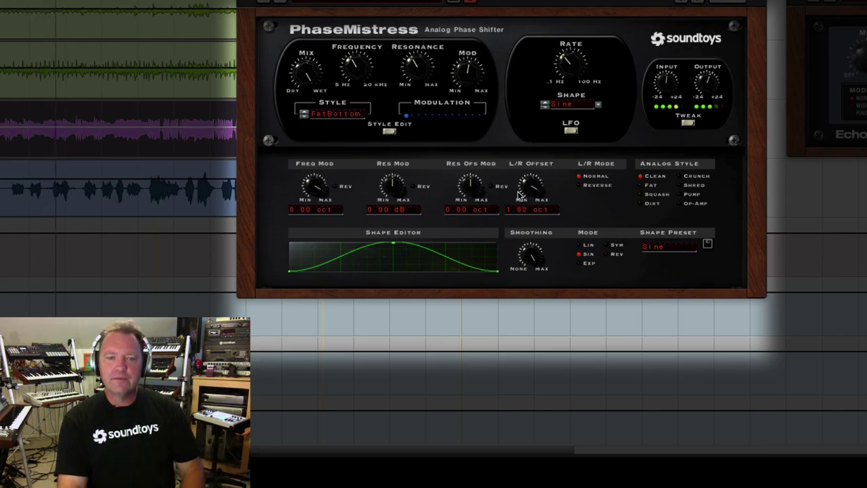
{"action": "left_click_drag", "start_coordinate": [458, 228], "coordinate": [444, 242]}
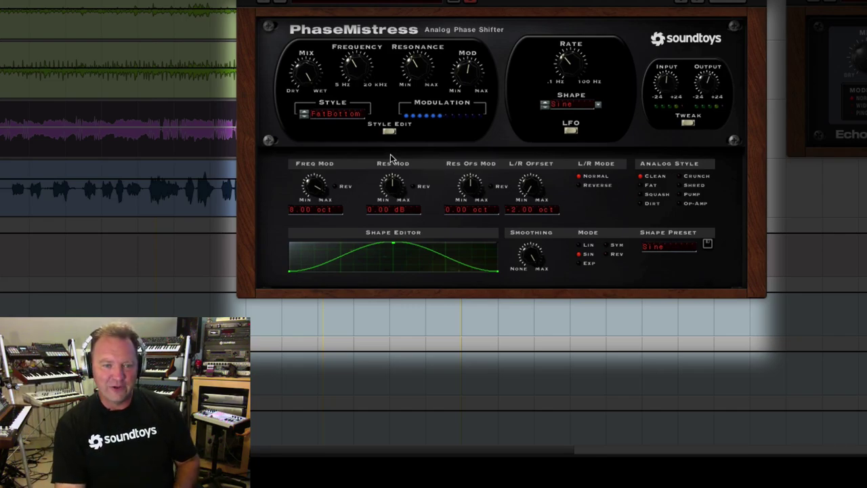
{"action": "left_click", "coordinate": [389, 132]}
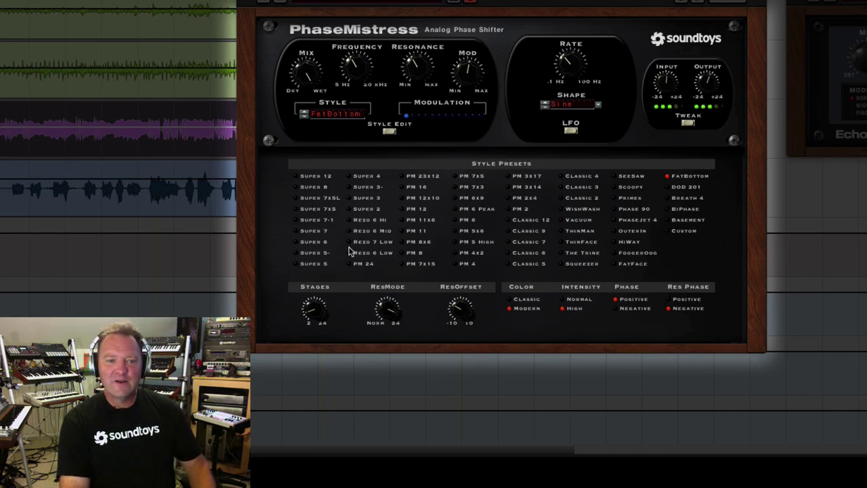
Step: Audition the Super 8, PM 24 and Classic 9 styles, ending on ThinFace
{"action": "left_click", "coordinate": [310, 187]}
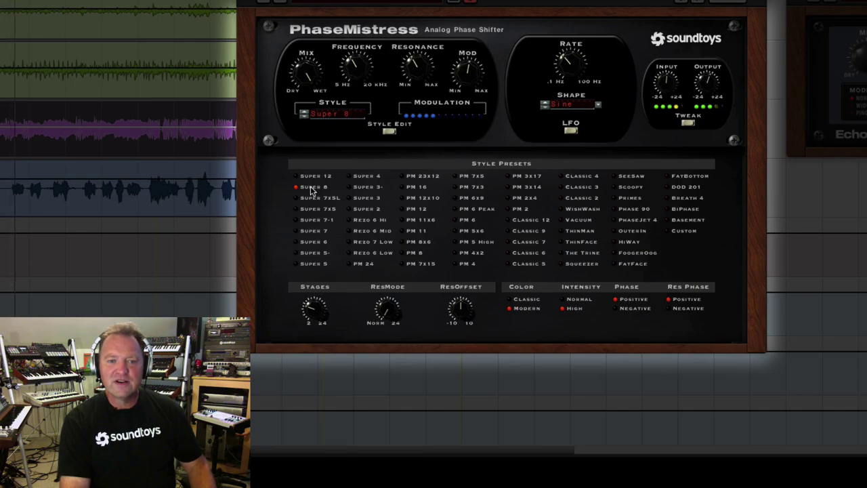
{"action": "left_click", "coordinate": [362, 264]}
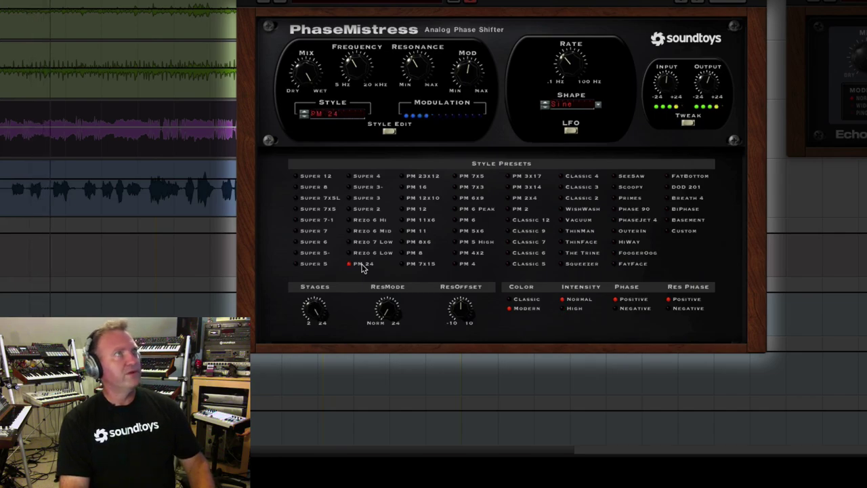
{"action": "left_click", "coordinate": [523, 232]}
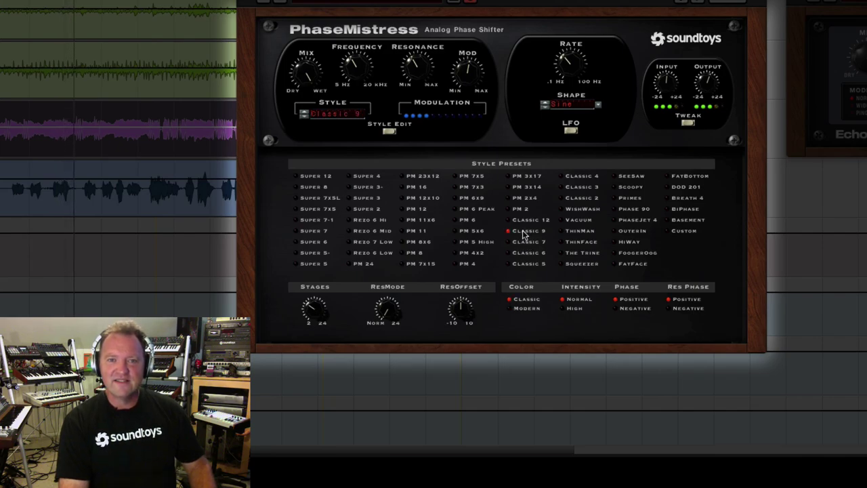
{"action": "left_click", "coordinate": [574, 244]}
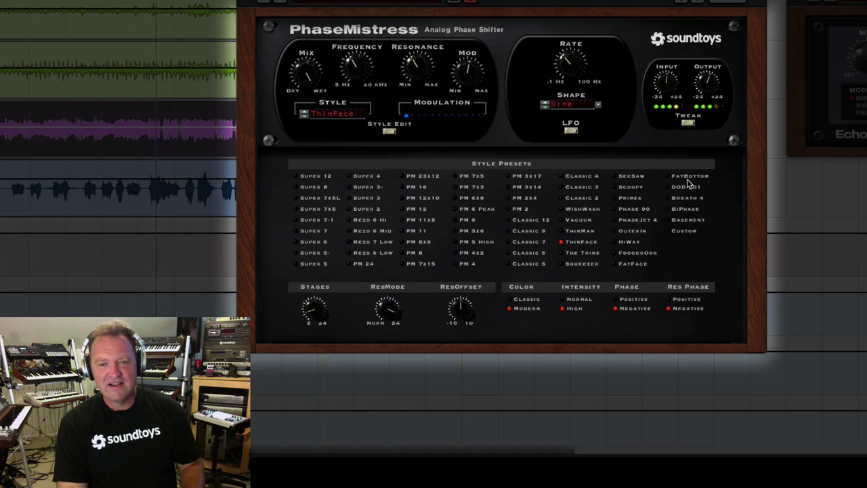
Step: Switch the style from ThinFace back to FatBottom in the Style Presets grid
{"action": "left_click", "coordinate": [689, 176]}
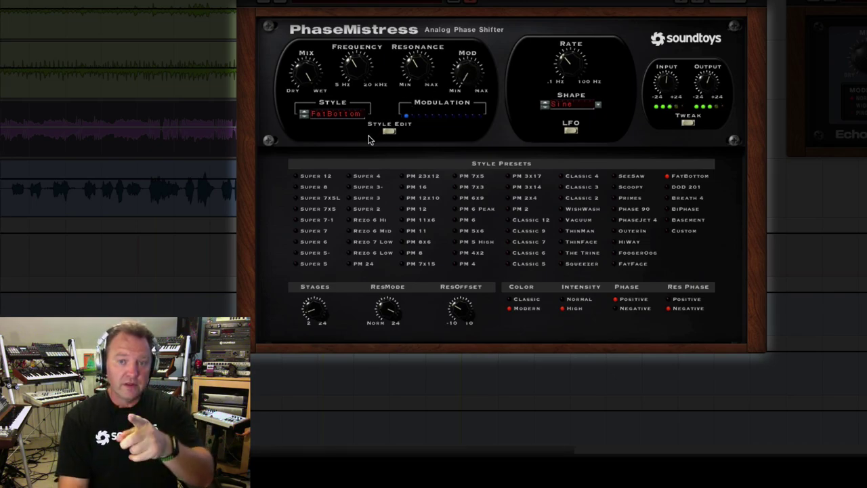
Step: Show the Tweak settings, where L/R Offset reads -1.10 oct
{"action": "left_click", "coordinate": [687, 125]}
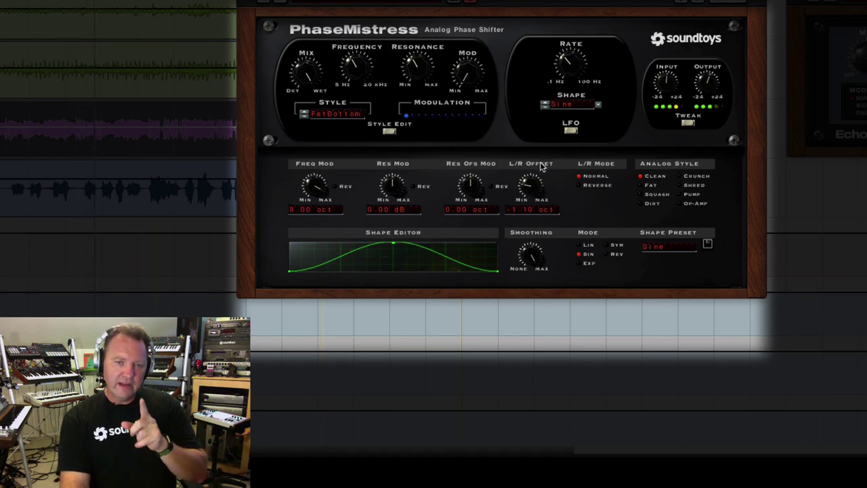
Step: Reopen the style presets and audition the Super 7 and PM 24 styles
{"action": "left_click", "coordinate": [389, 132]}
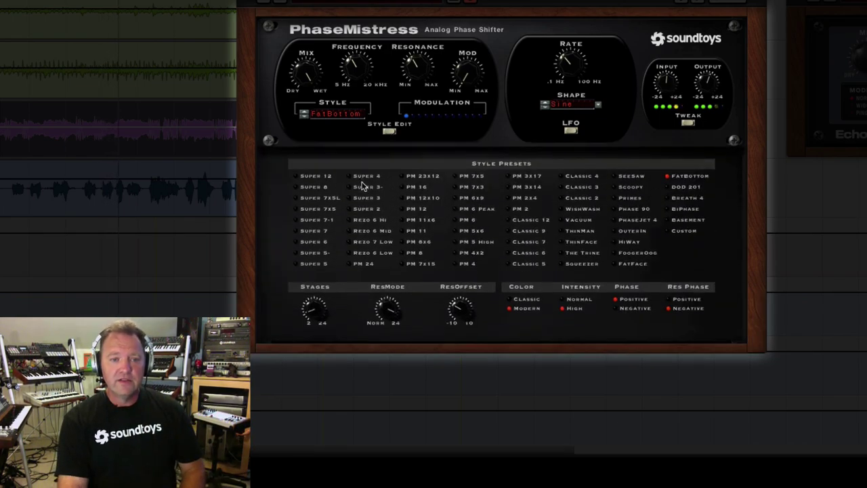
{"action": "left_click", "coordinate": [312, 232]}
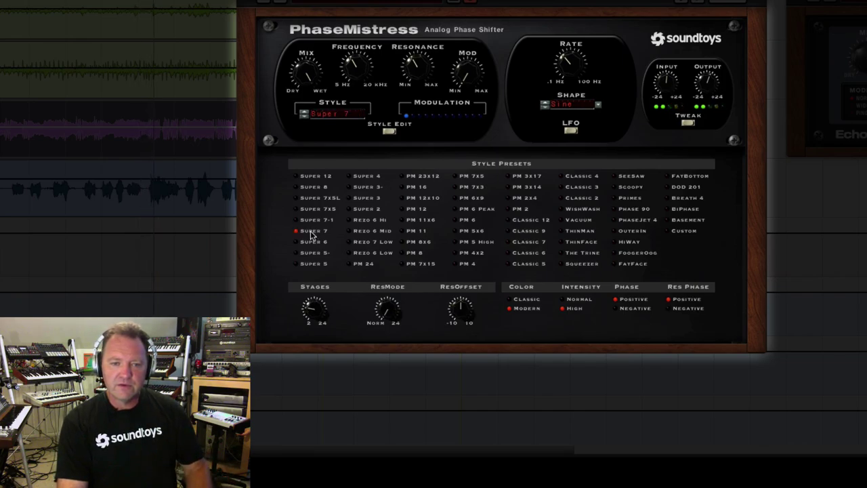
{"action": "left_click", "coordinate": [364, 264]}
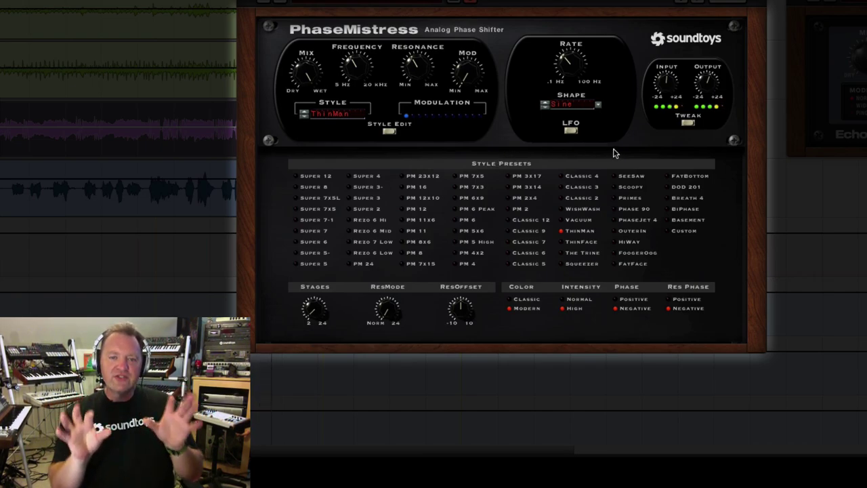
Step: Return to the Tweak settings and set L/R Offset to -0.62 oct, with L/R Mode on Reverse
{"action": "left_click", "coordinate": [689, 123]}
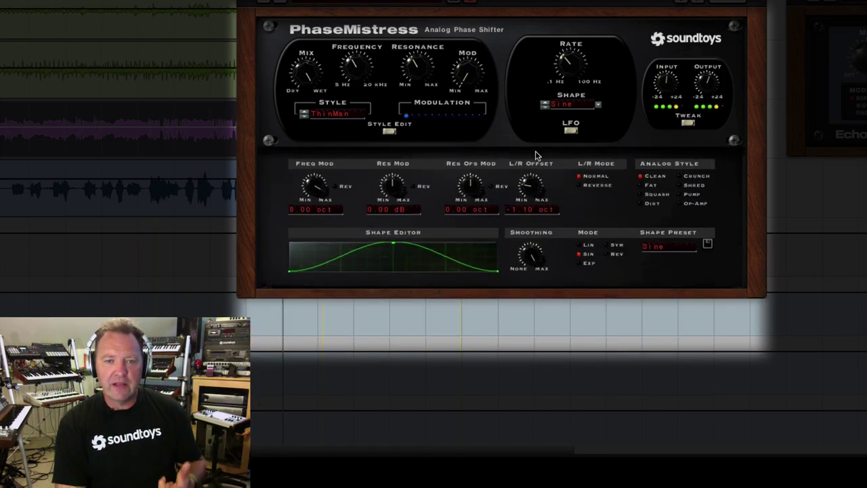
{"action": "mouse_move", "coordinate": [535, 193]}
{"action": "left_mouse_down"}
{"action": "mouse_move", "coordinate": [525, 199]}
{"action": "mouse_move", "coordinate": [565, 165]}
{"action": "left_mouse_up"}
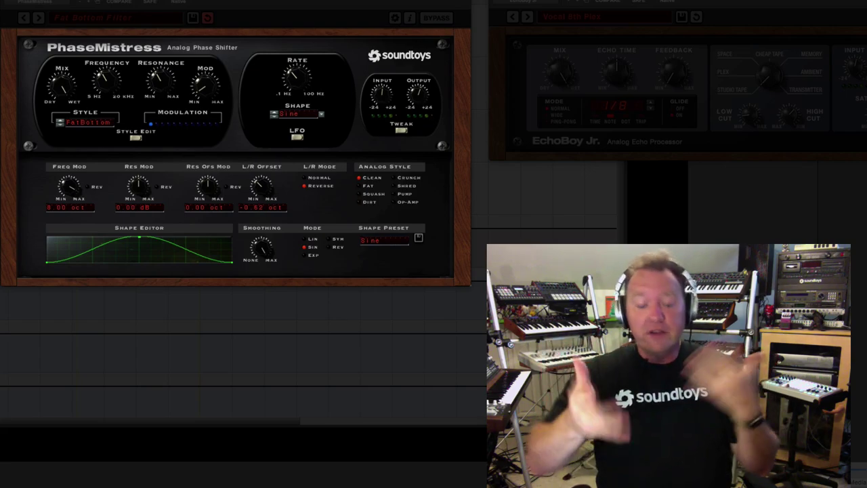
{"action": "left_click", "coordinate": [298, 138]}
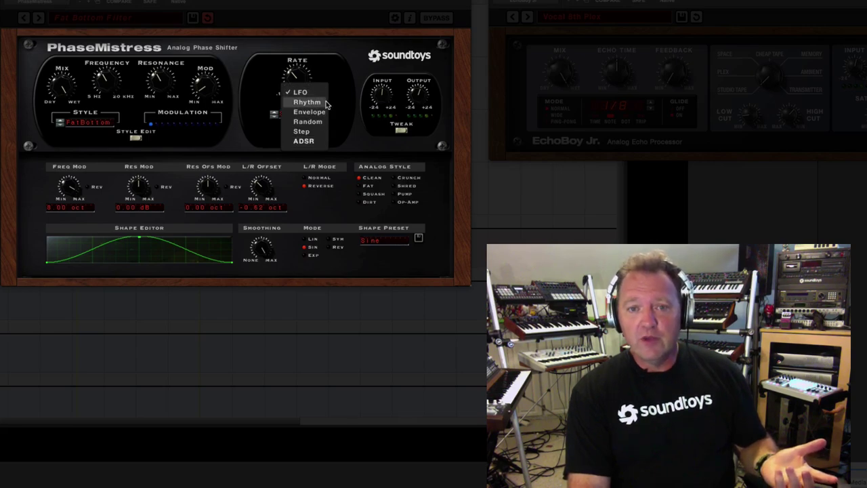
{"action": "left_click", "coordinate": [225, 140]}
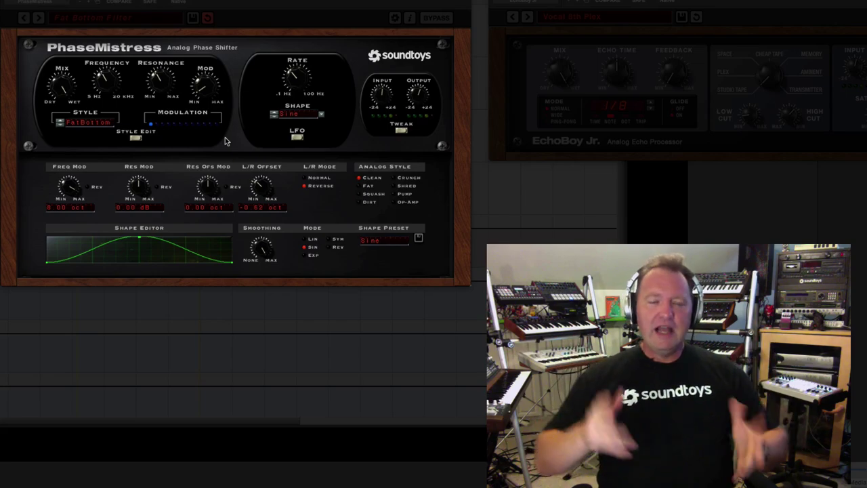